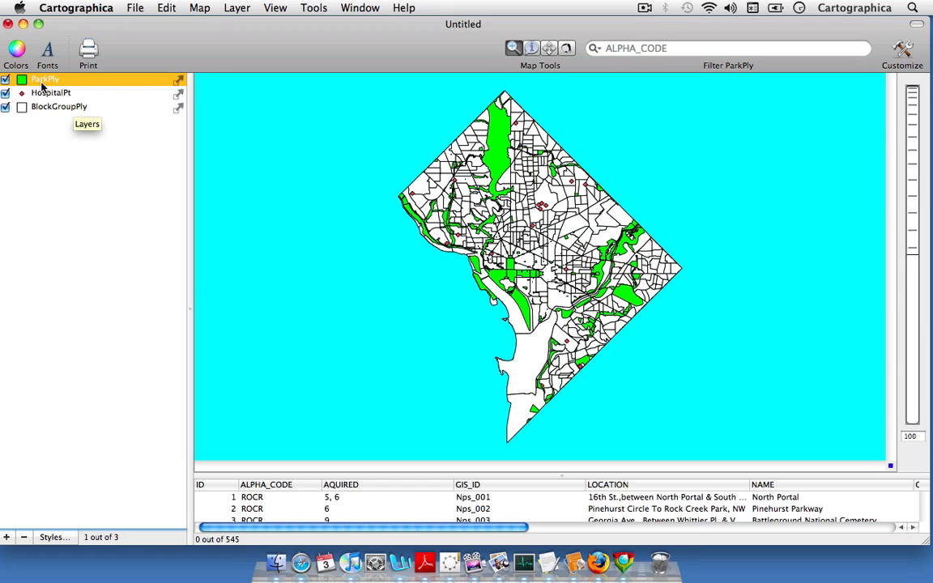
- Filter the ParkPly layer by the NAME field for "White House"
click(596, 49)
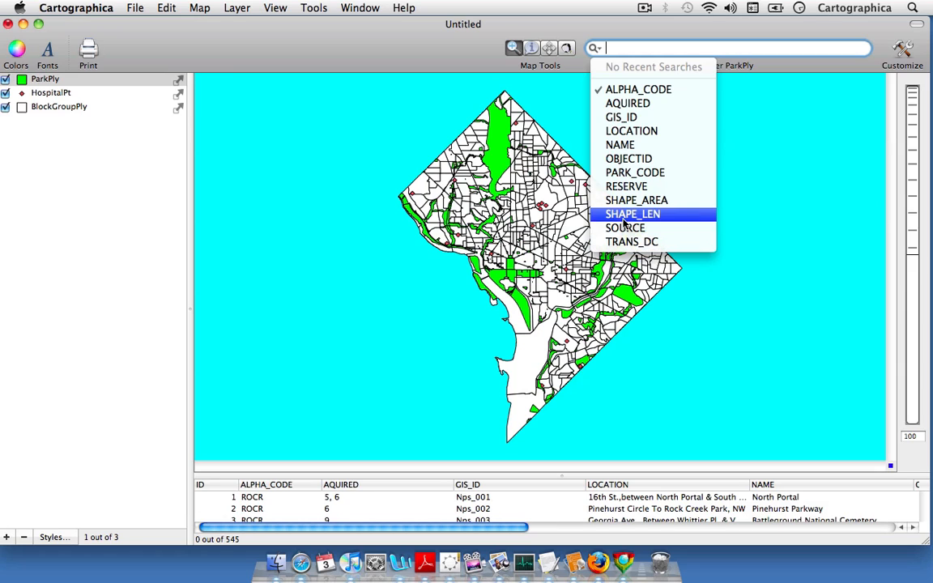
click(620, 145)
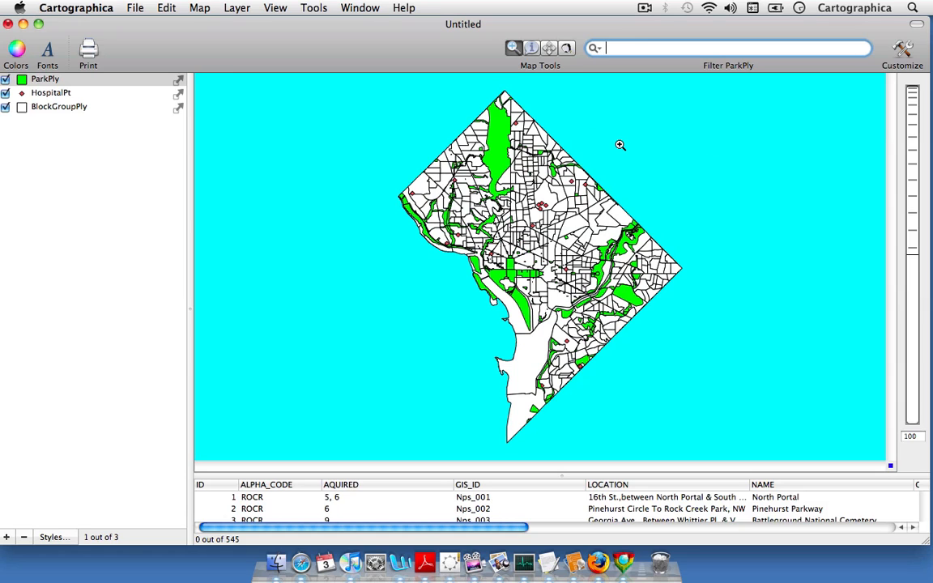
text(White House)
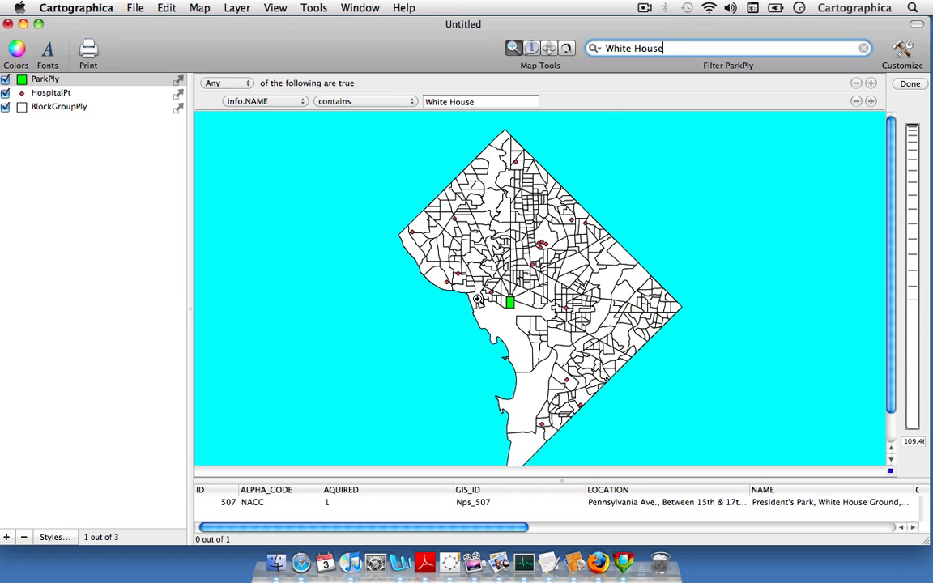
- Select the filtered White House park feature and create a new layer from that selection
click(531, 48)
click(511, 302)
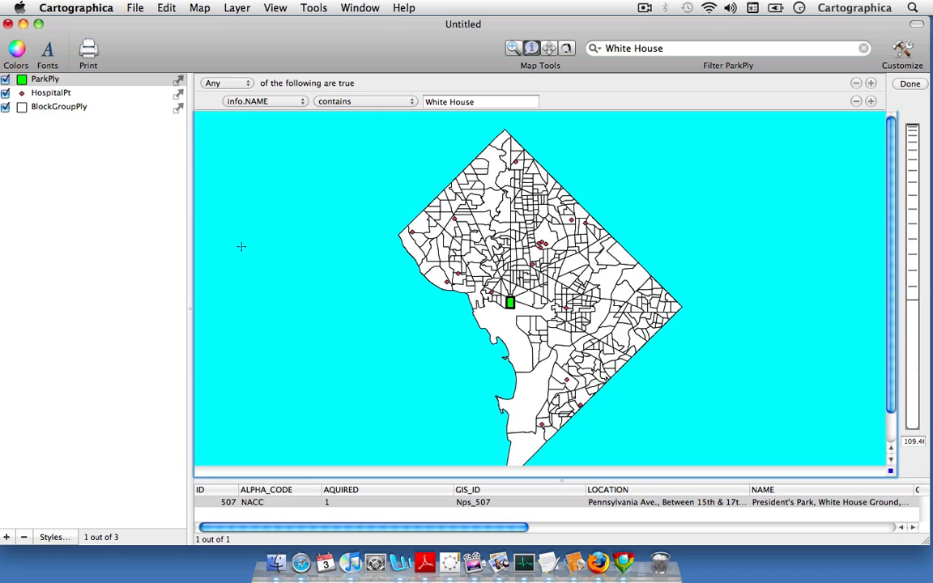
click(305, 504)
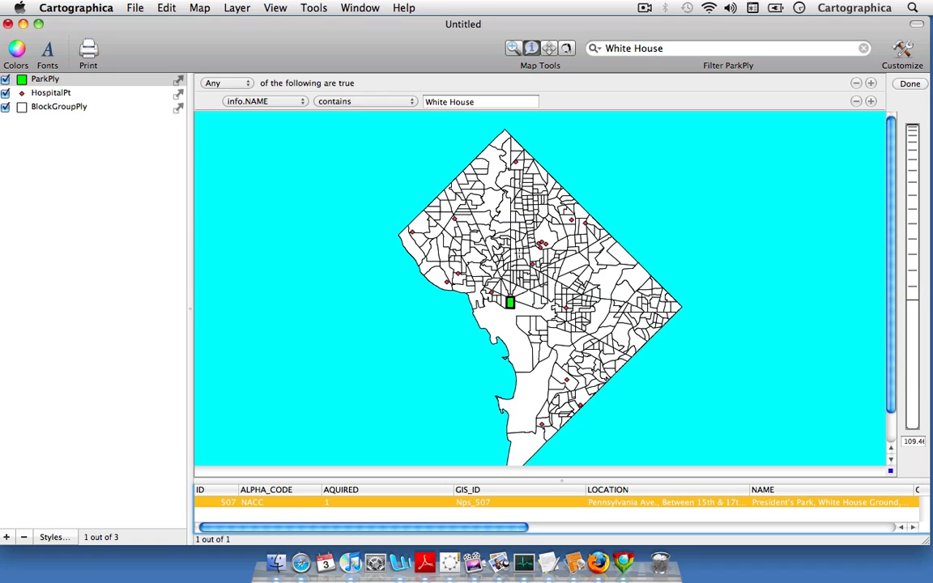
click(495, 230)
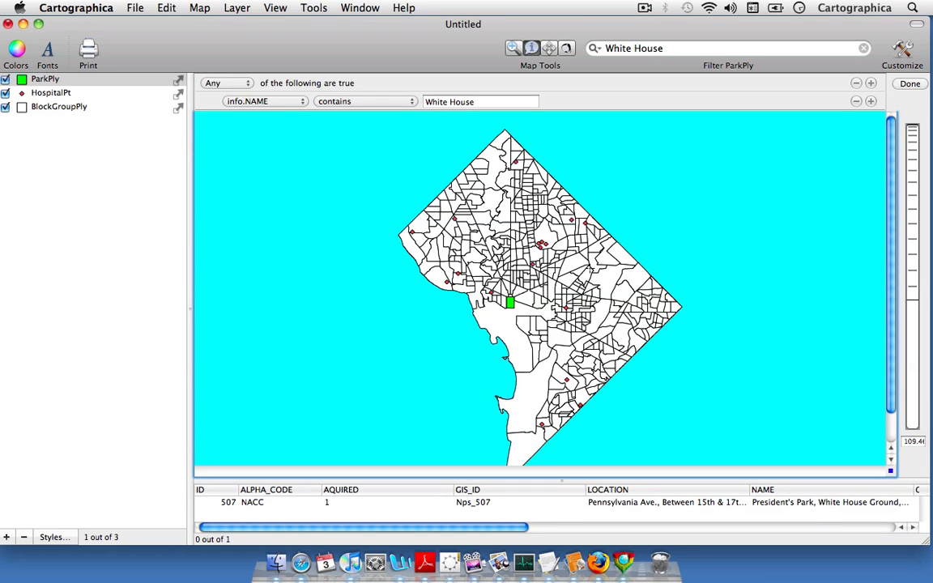
click(332, 504)
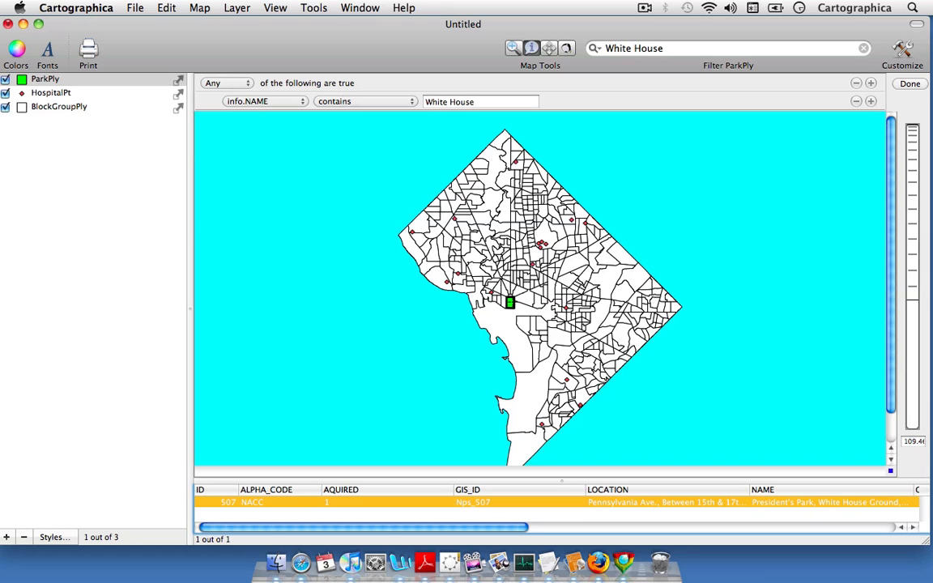
click(238, 7)
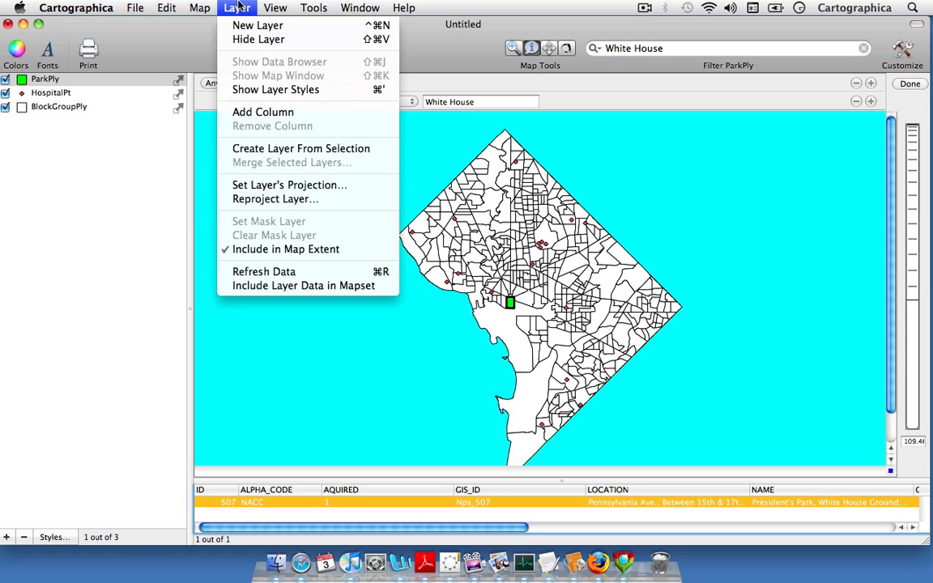
click(274, 150)
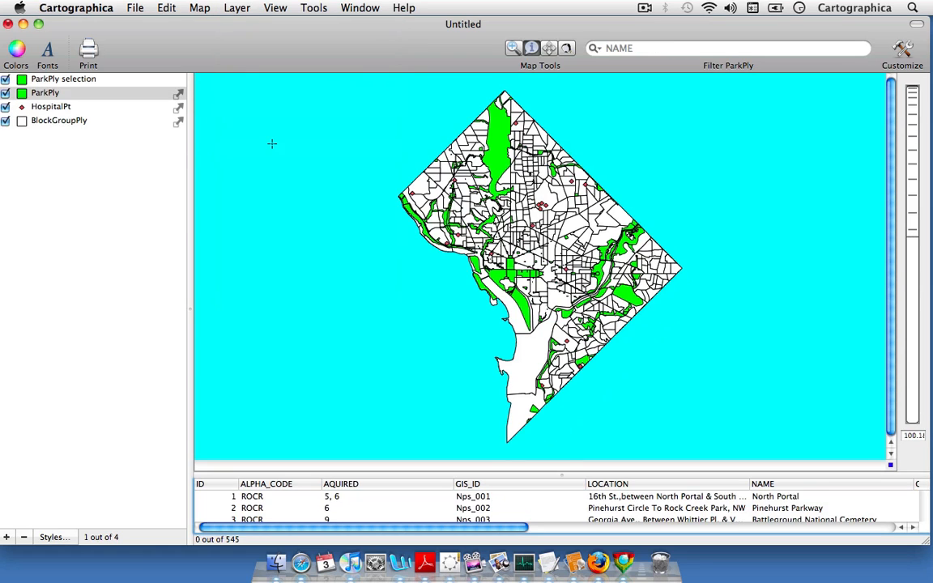
- Rename the ParkPly selection layer to "White House"
click(73, 87)
click(70, 81)
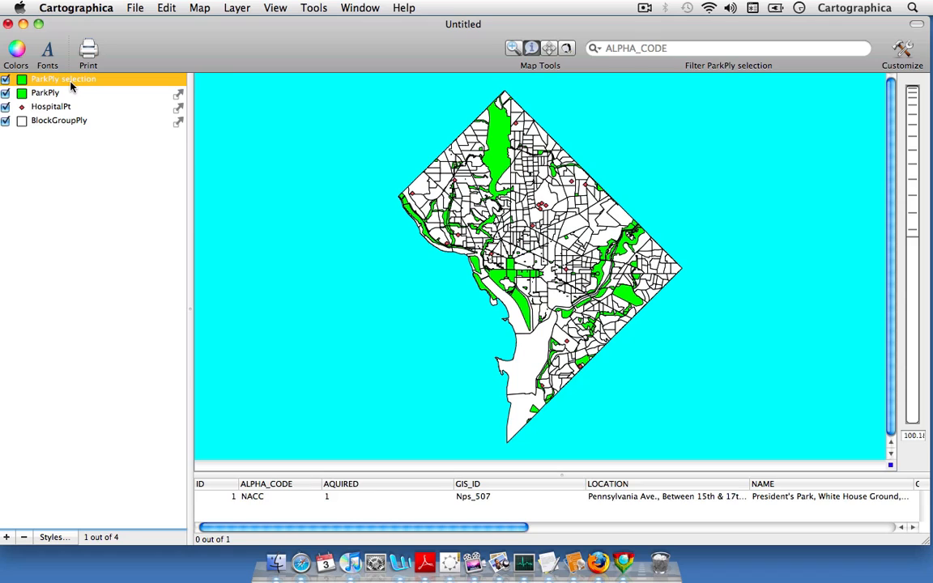
double_click(71, 85)
key(BackSpace)
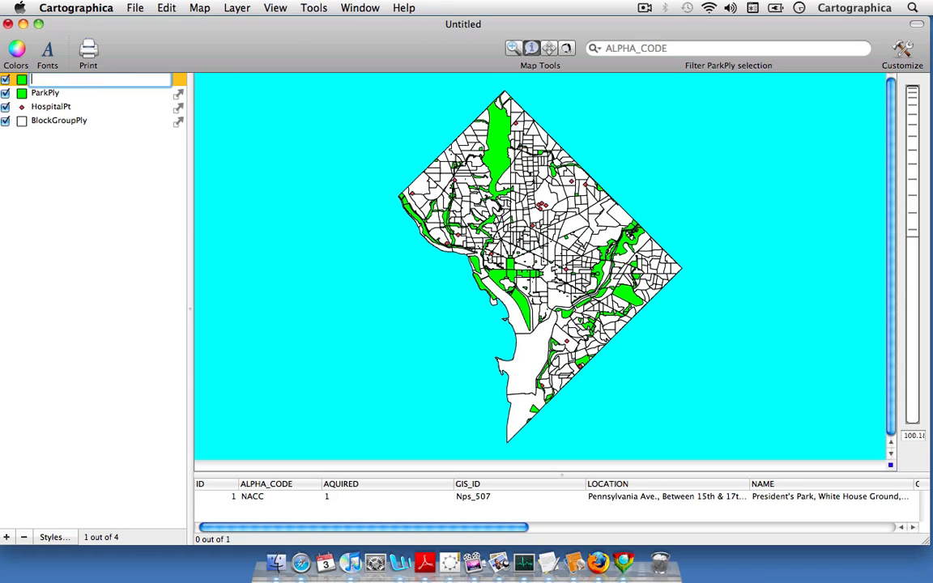
text(White House)
click(75, 132)
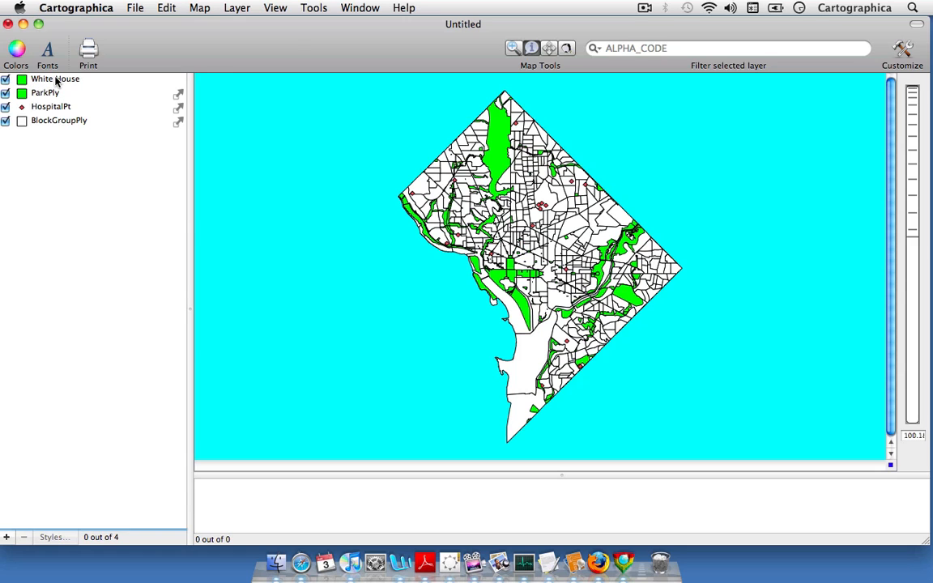
- Set the White House layer's fill color to Blue from the Apple palette and close its style settings
double_click(55, 79)
click(376, 240)
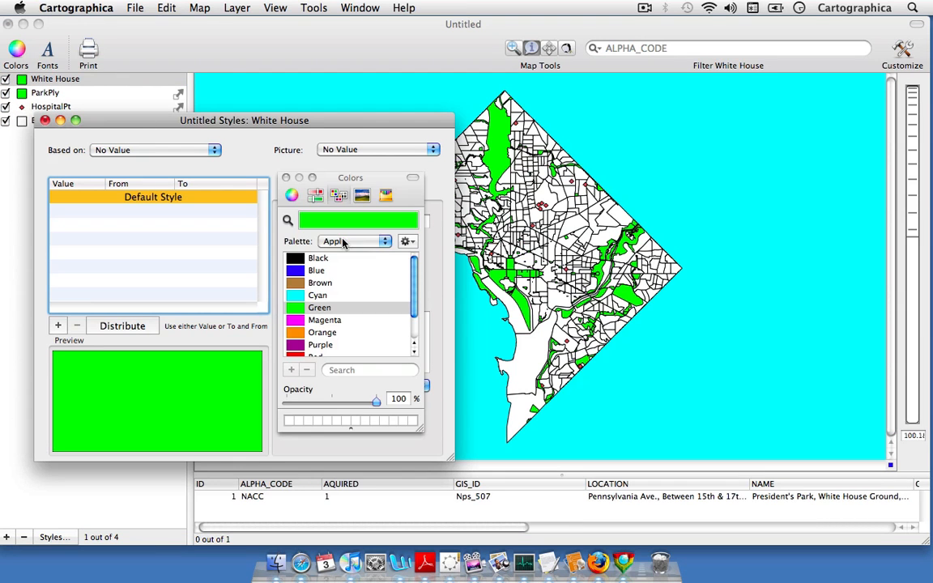
click(302, 272)
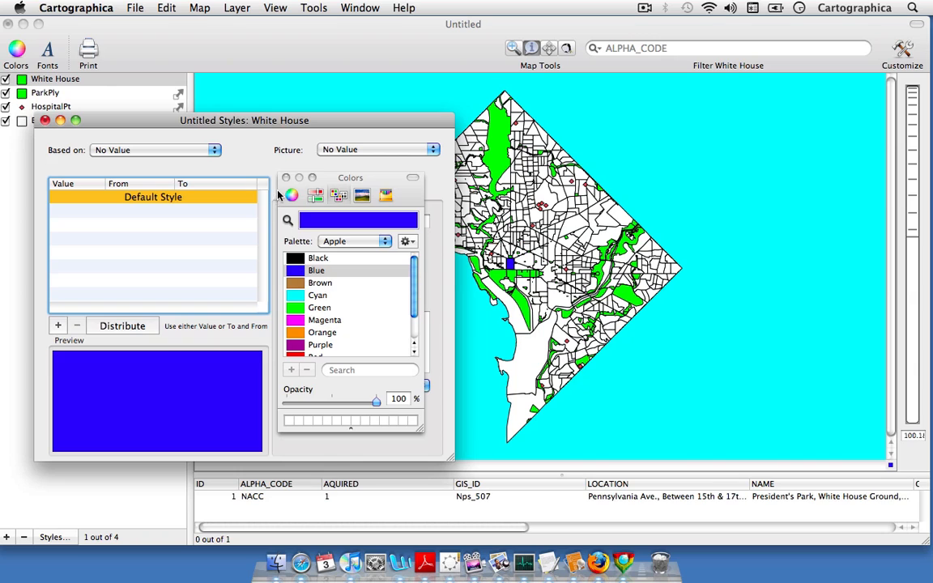
click(286, 177)
click(44, 120)
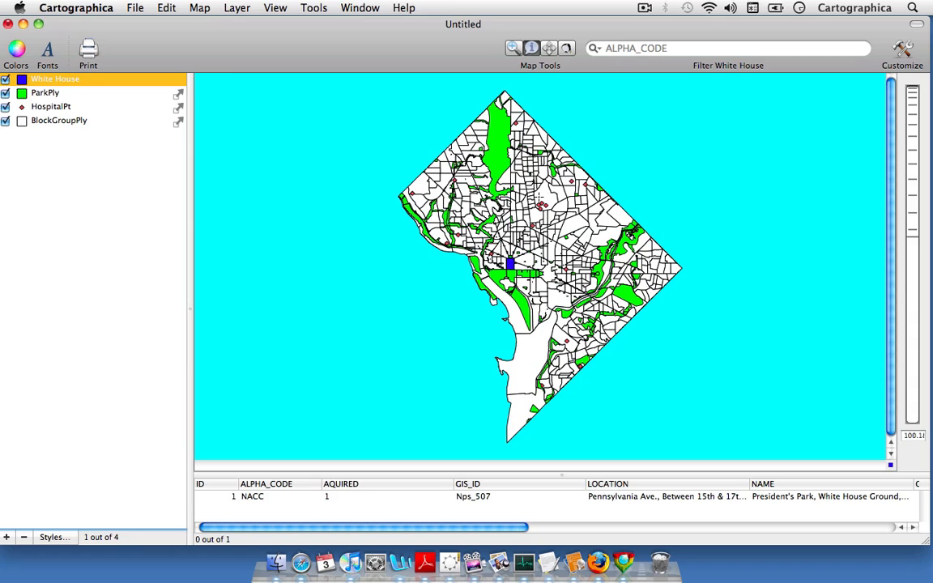
- Select the block group in the BlockGroupPly layer that surrounds the cluster of hospital points north of the White House
click(539, 197)
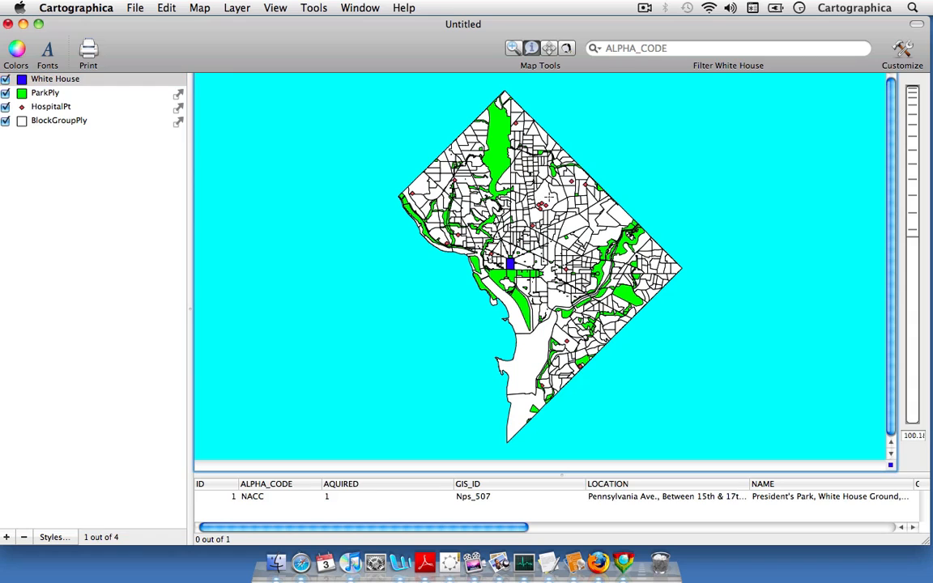
click(81, 120)
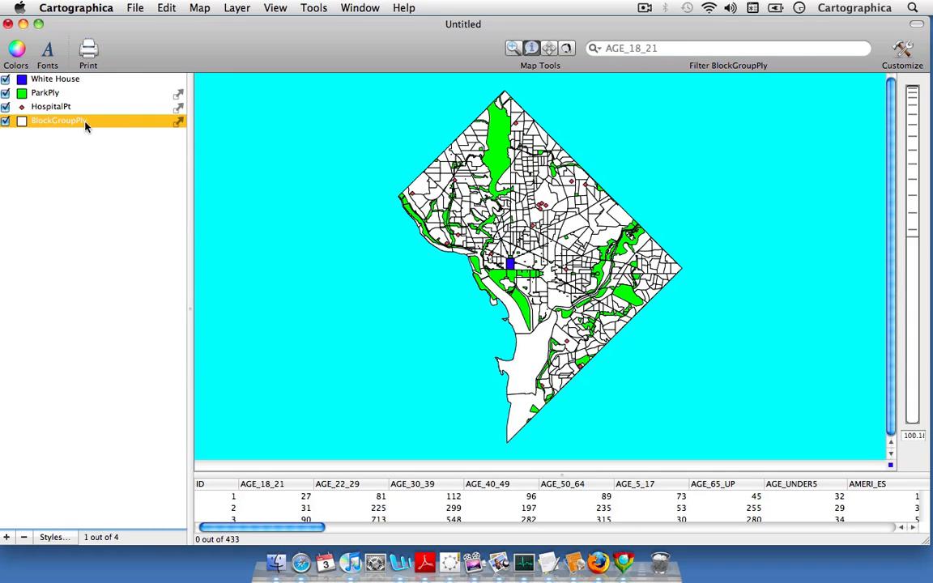
click(551, 199)
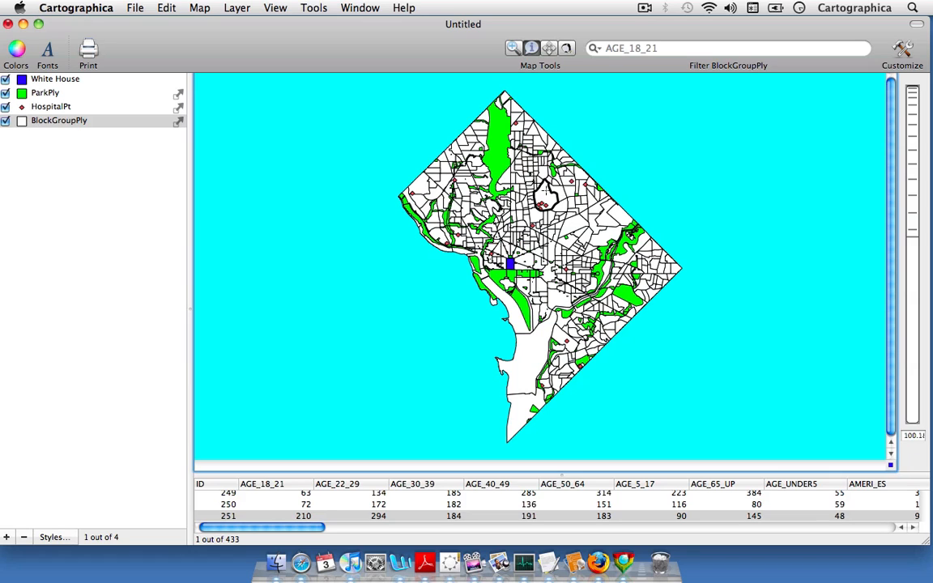
- Select the HospitalPt features contained in the selected BlockGroupPly feature, and create a new layer from them
click(167, 9)
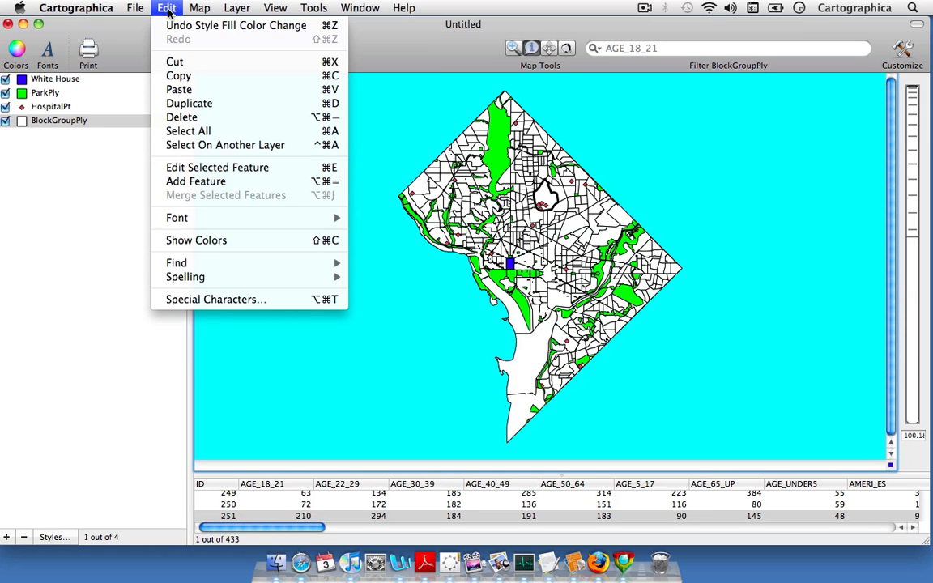
click(233, 145)
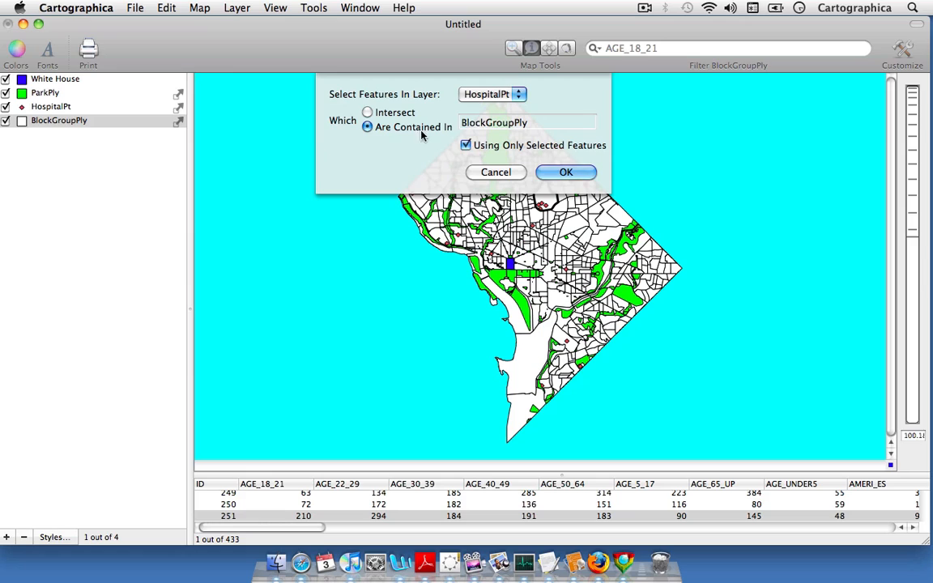
click(367, 113)
click(367, 127)
click(556, 175)
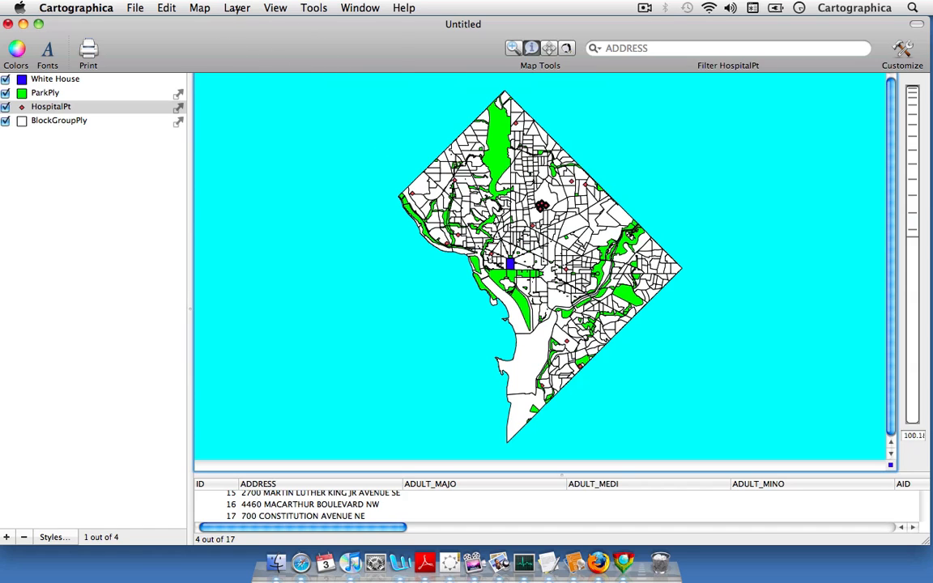
click(238, 10)
click(307, 148)
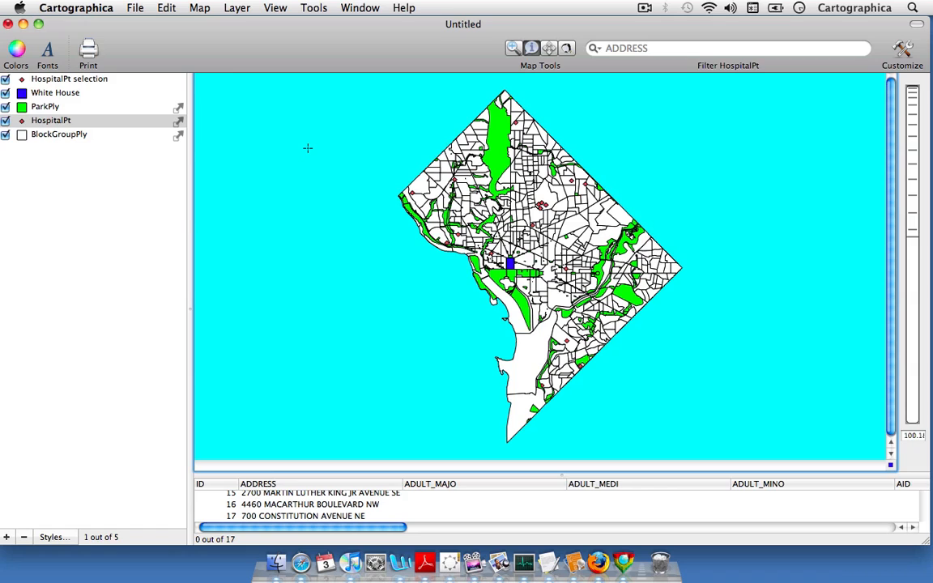
- Set the HospitalPt selection layer's fill color to Green from the Apple palette and close its style settings
click(71, 81)
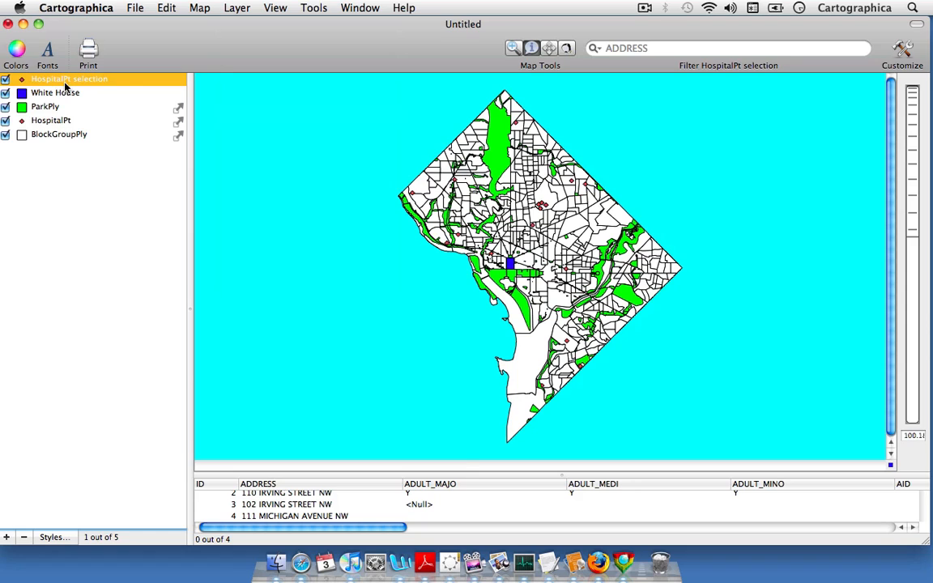
double_click(62, 81)
click(347, 242)
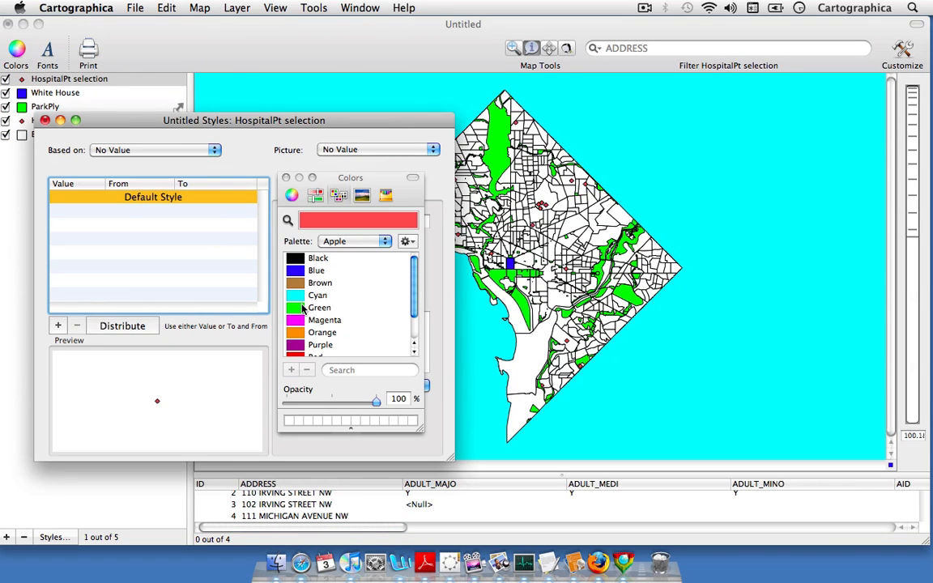
click(308, 307)
click(285, 177)
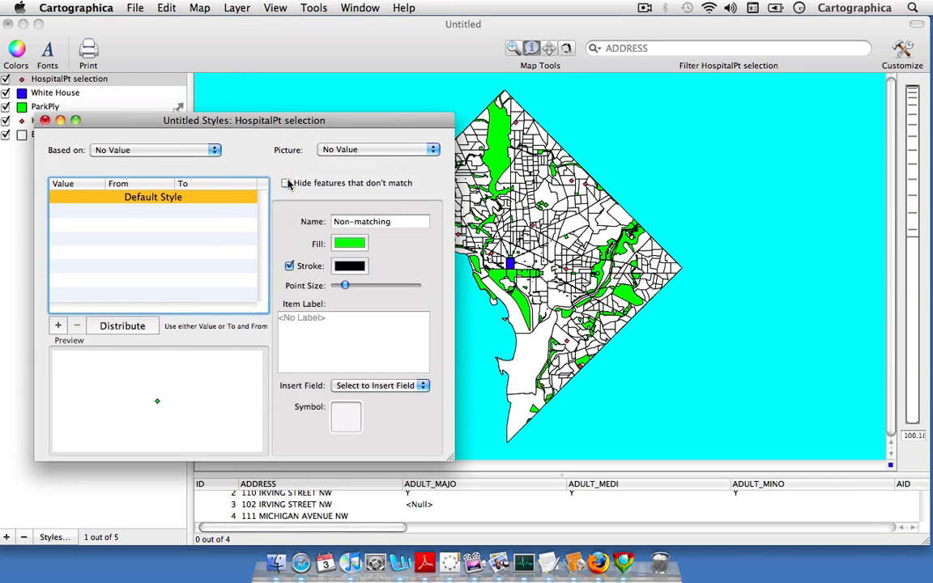
click(45, 120)
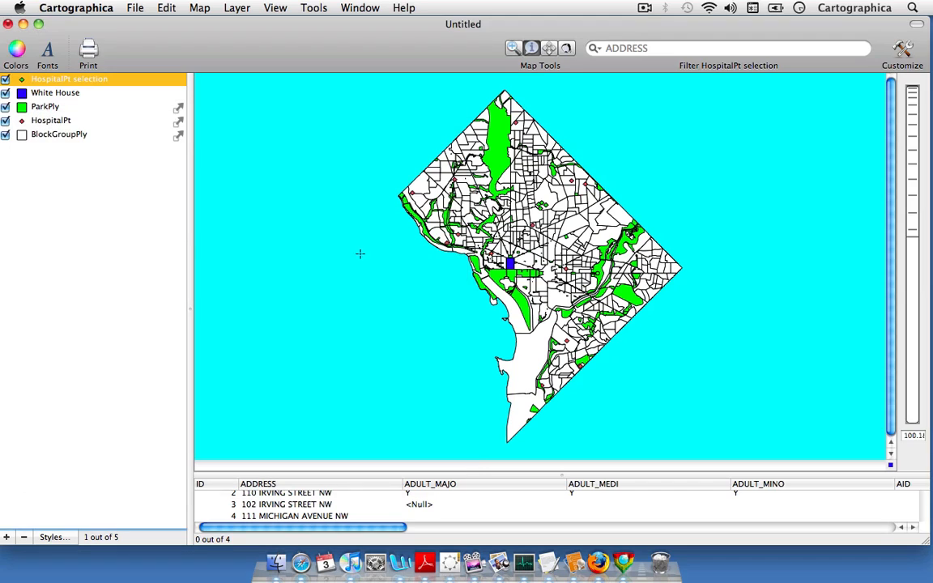